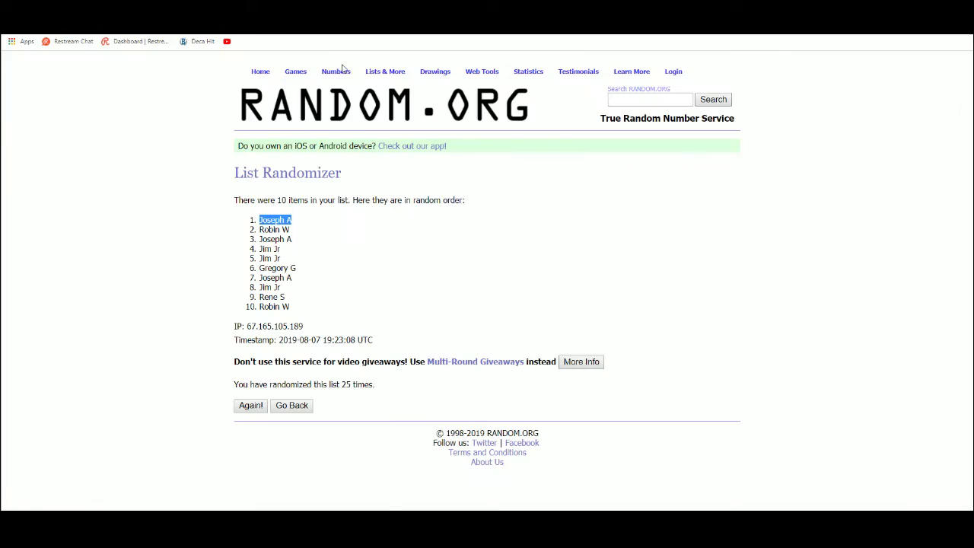
# - Copy the ten names in A1:A10 from the Excel sheet
pyautogui.click(289, 405)
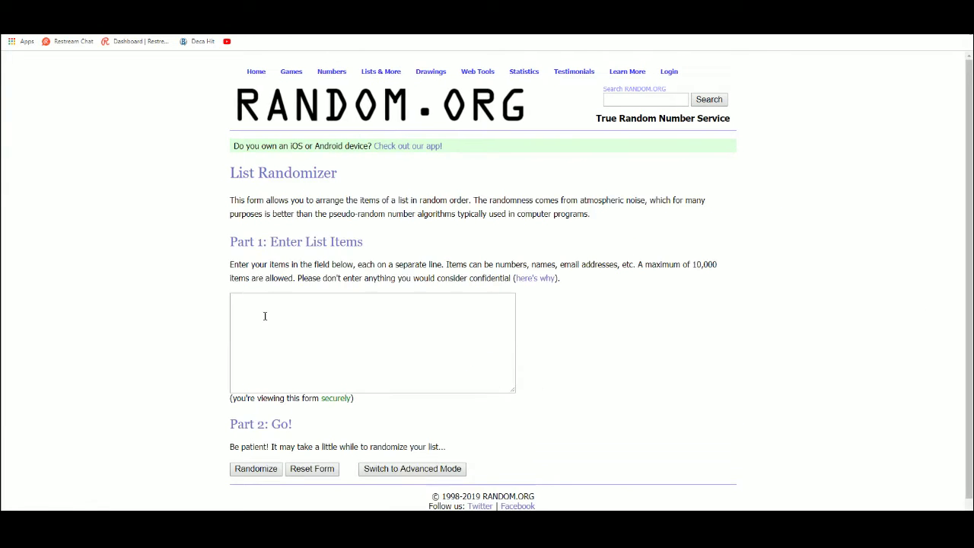
pyautogui.hotkey('alt', 'Tab')
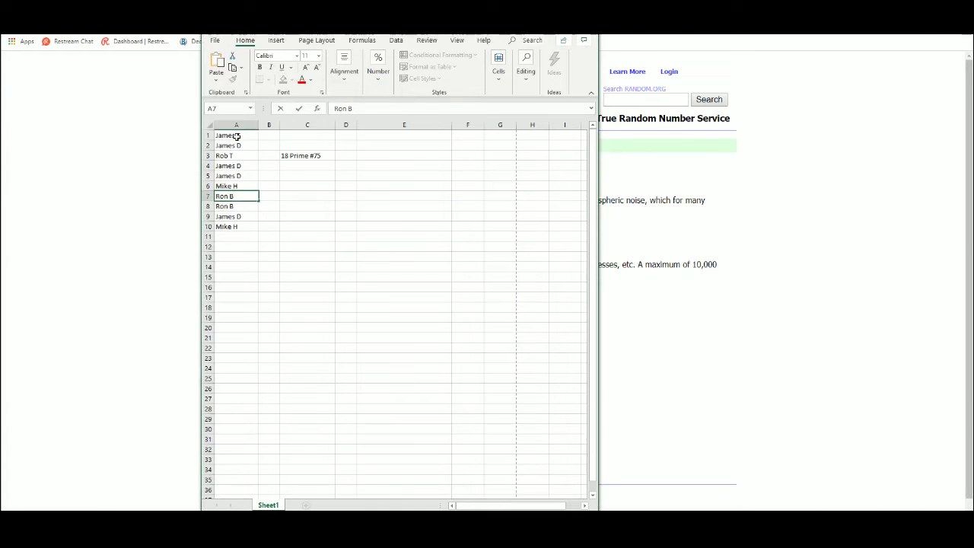
pyautogui.moveTo(237, 135); pyautogui.dragTo(224, 222)
pyautogui.rightClick(229, 178)
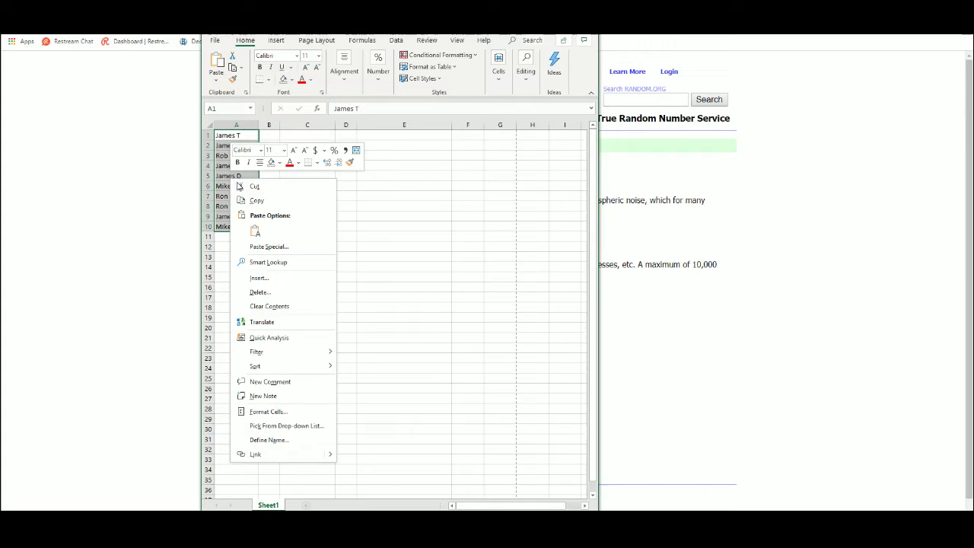
pyautogui.click(261, 202)
# - Paste the copied names into RANDOM.ORG's List Randomizer entry box
pyautogui.hotkey('alt', 'Tab')
pyautogui.click(271, 312)
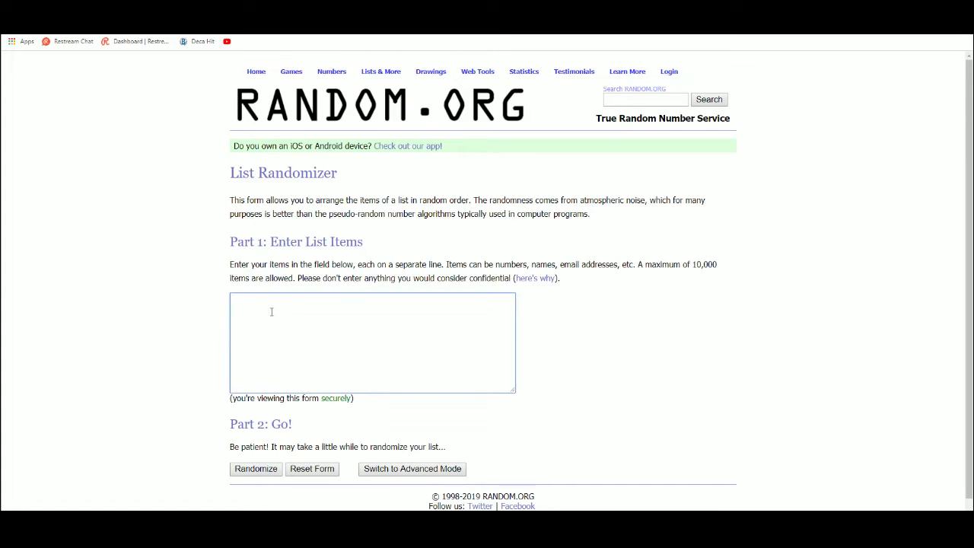
pyautogui.hotkey('ctrl', 'v')
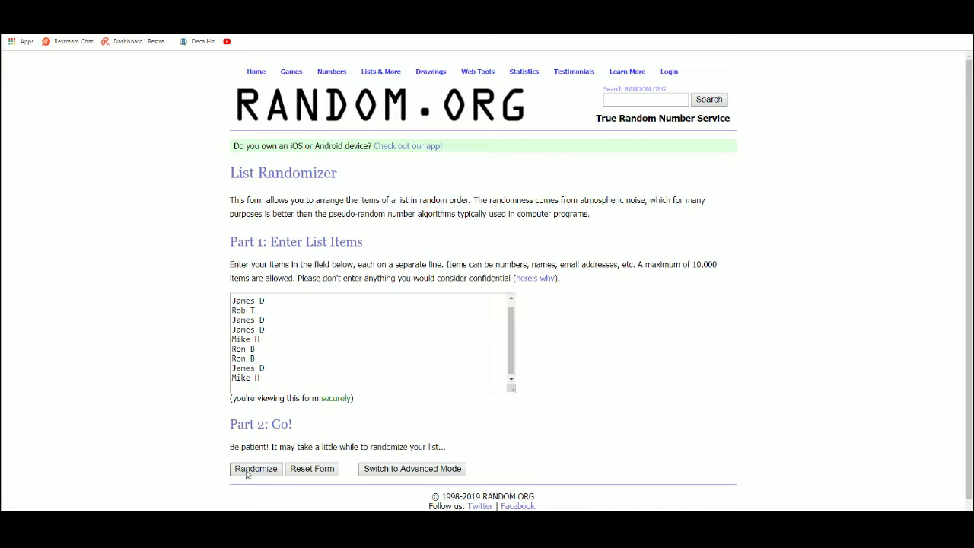
pyautogui.click(248, 469)
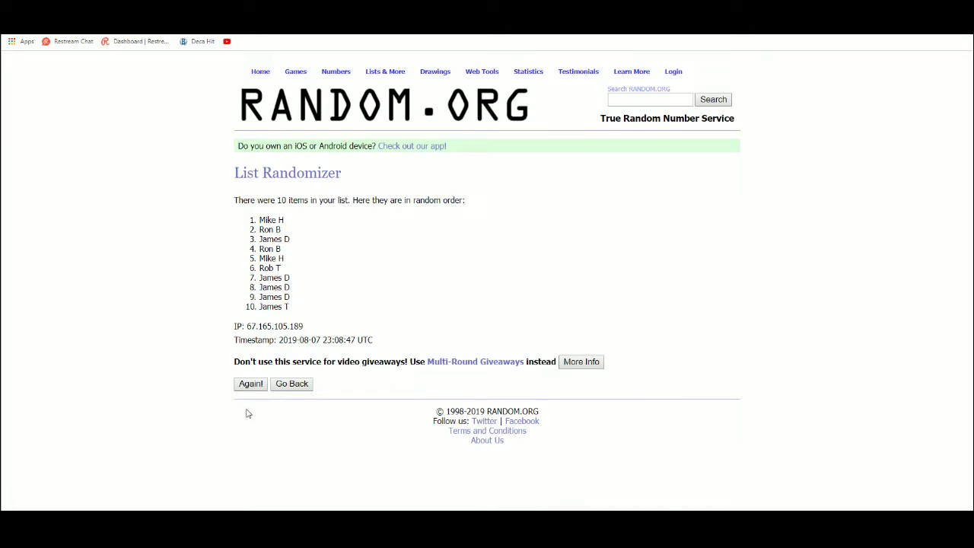
pyautogui.click(251, 384)
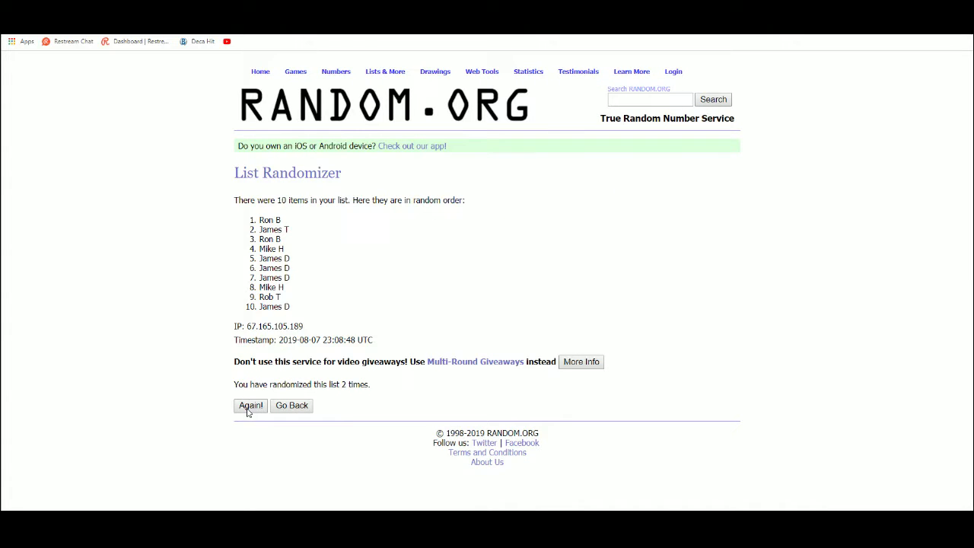
pyautogui.click(248, 410)
pyautogui.click(248, 411)
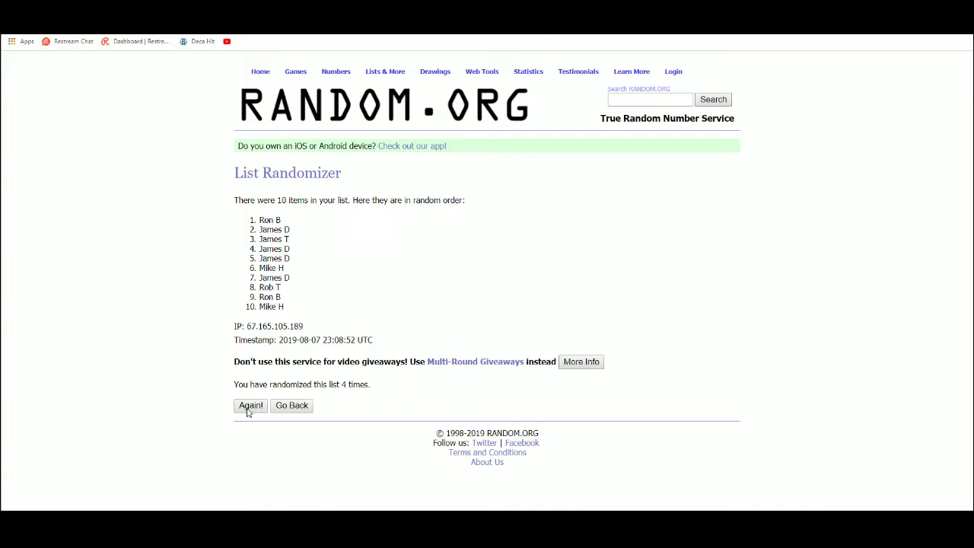
pyautogui.click(247, 411)
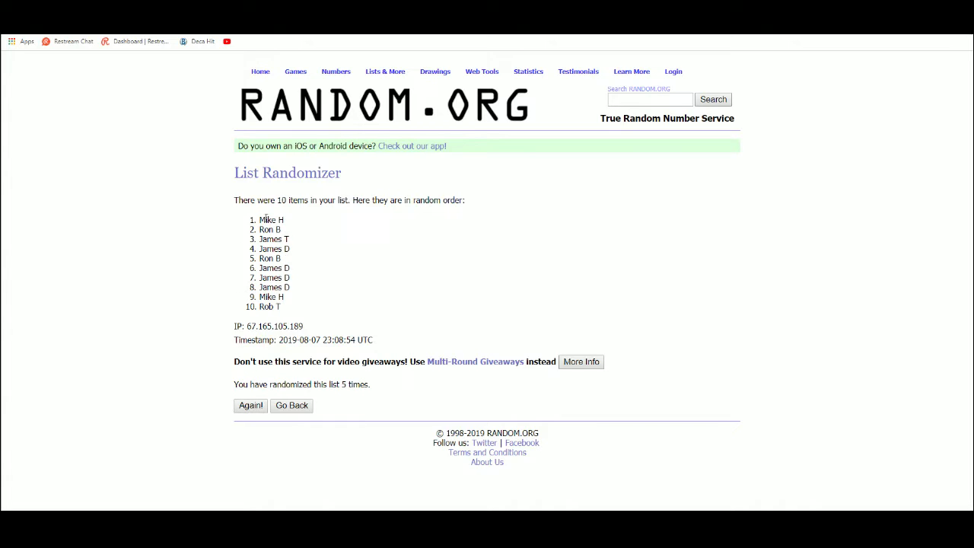
pyautogui.moveTo(259, 218)
pyautogui.mouseDown()
pyautogui.moveTo(302, 219)
pyautogui.moveTo(295, 304)
pyautogui.mouseUp()
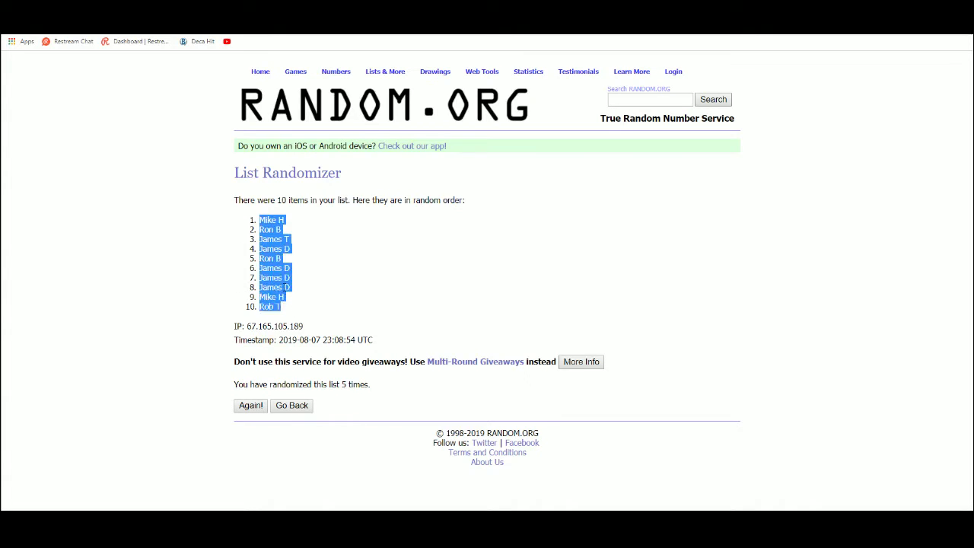
# - Copy the shuffled names and delete the old names from column A in Excel
pyautogui.rightClick(283, 287)
pyautogui.click(297, 290)
pyautogui.hotkey('alt', 'Tab')
pyautogui.rightClick(241, 156)
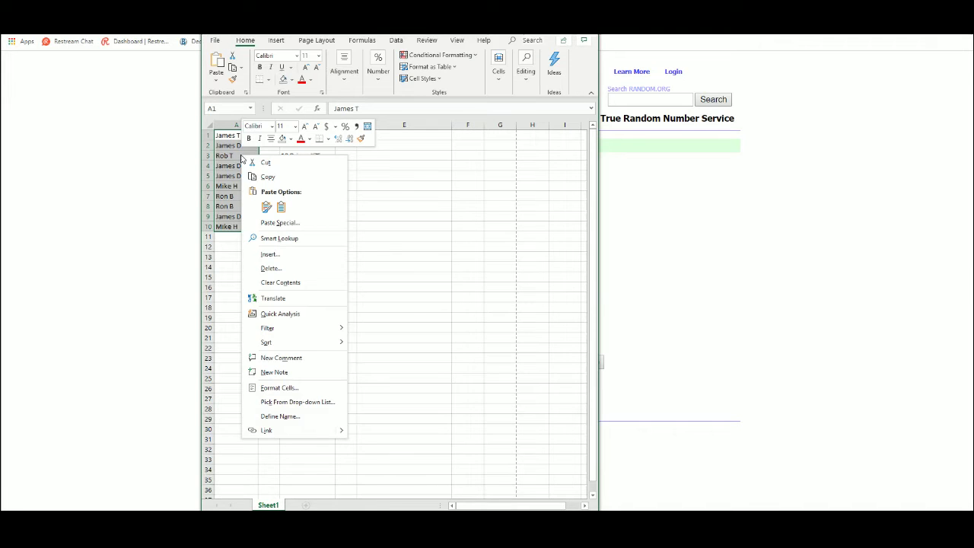
pyautogui.click(261, 282)
pyautogui.click(226, 139)
pyautogui.rightClick(226, 140)
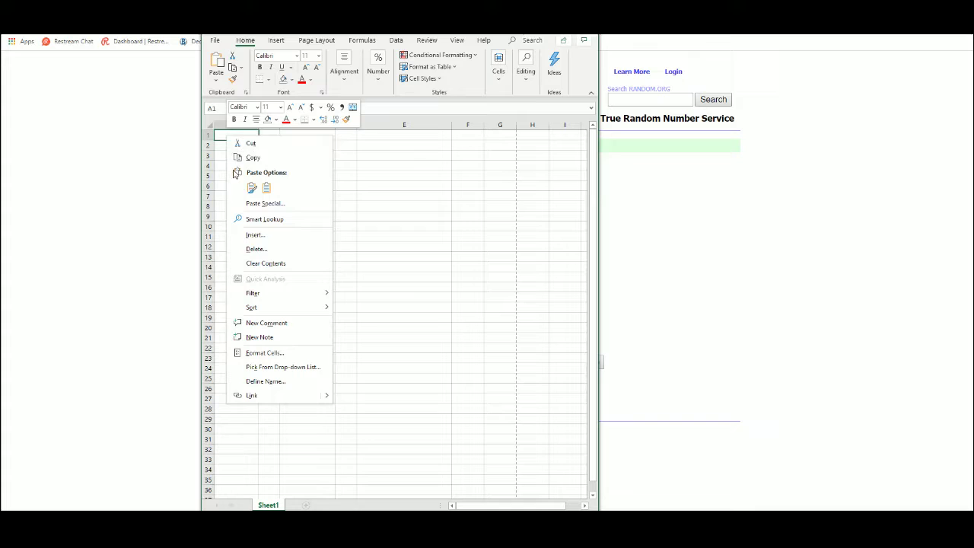
pyautogui.click(262, 203)
pyautogui.click(175, 150)
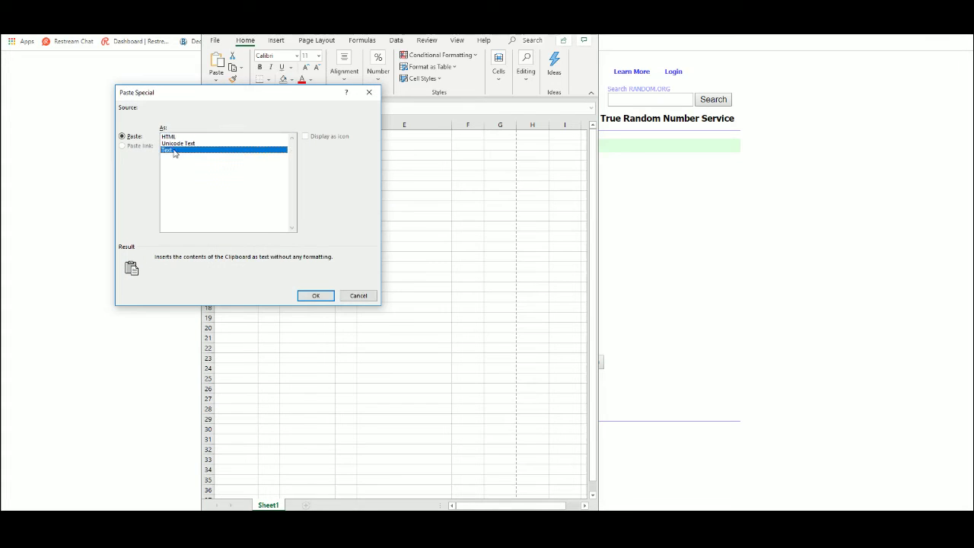
pyautogui.click(315, 295)
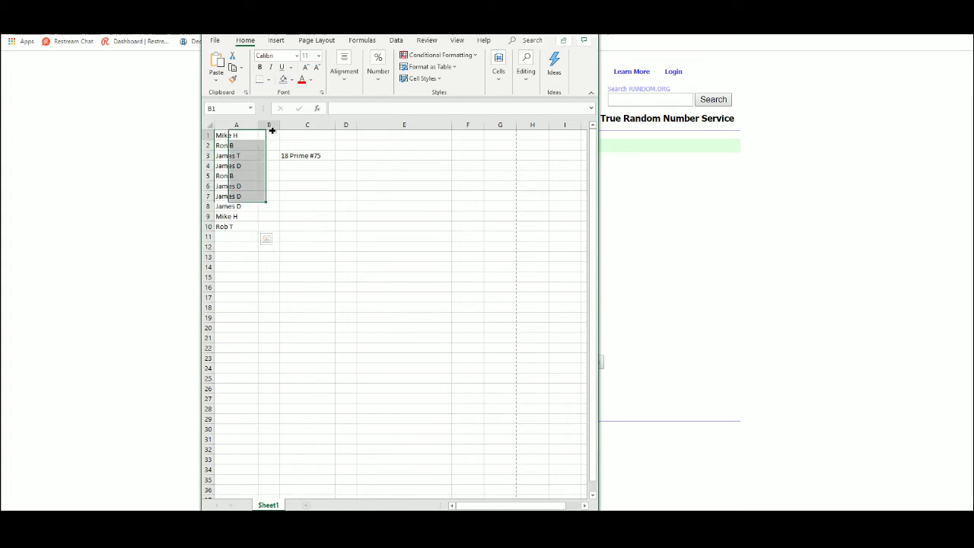
pyautogui.click(272, 133)
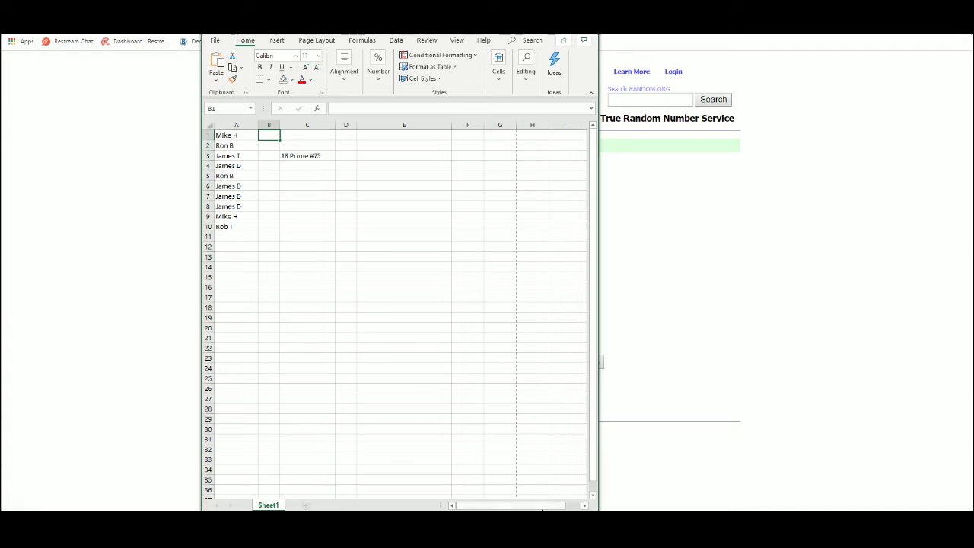
pyautogui.scroll(5, 506, 506)
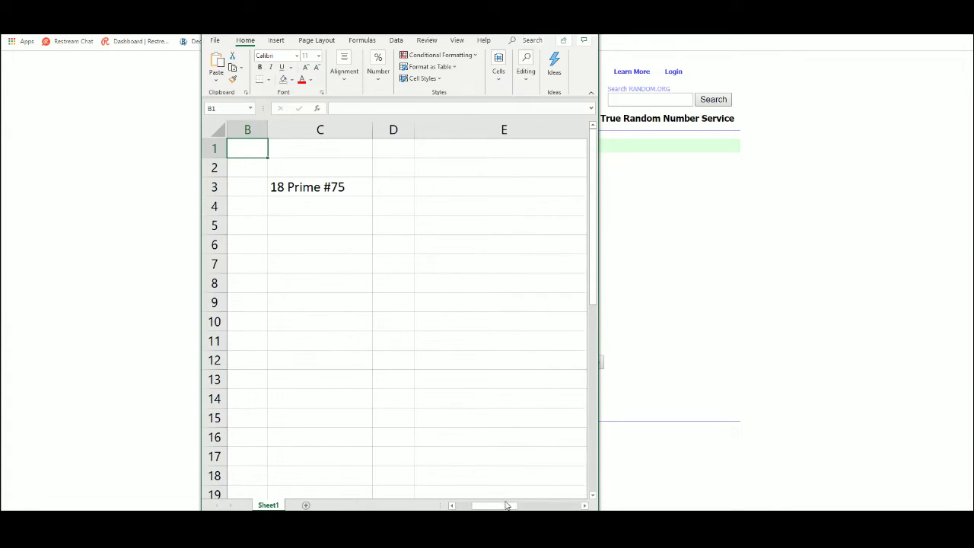
pyautogui.moveTo(472, 507); pyautogui.dragTo(461, 507)
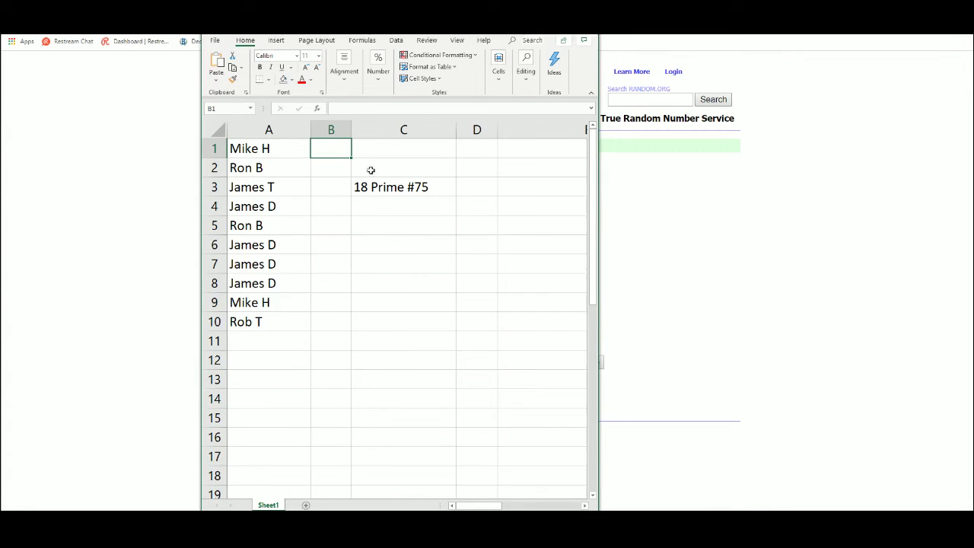
pyautogui.click(71, 349)
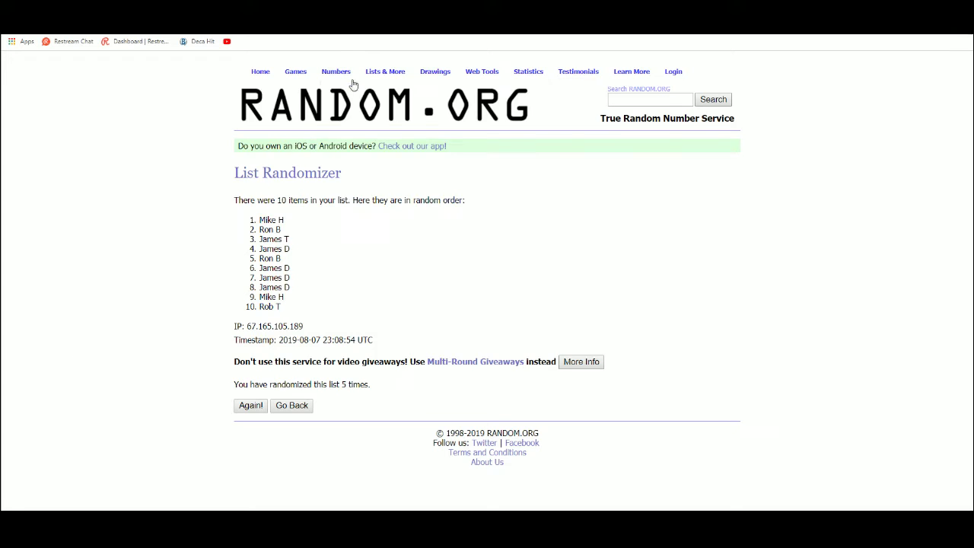
# - In the List Randomizer, shuffle the digits 0–9 into random order five times
pyautogui.click(397, 85)
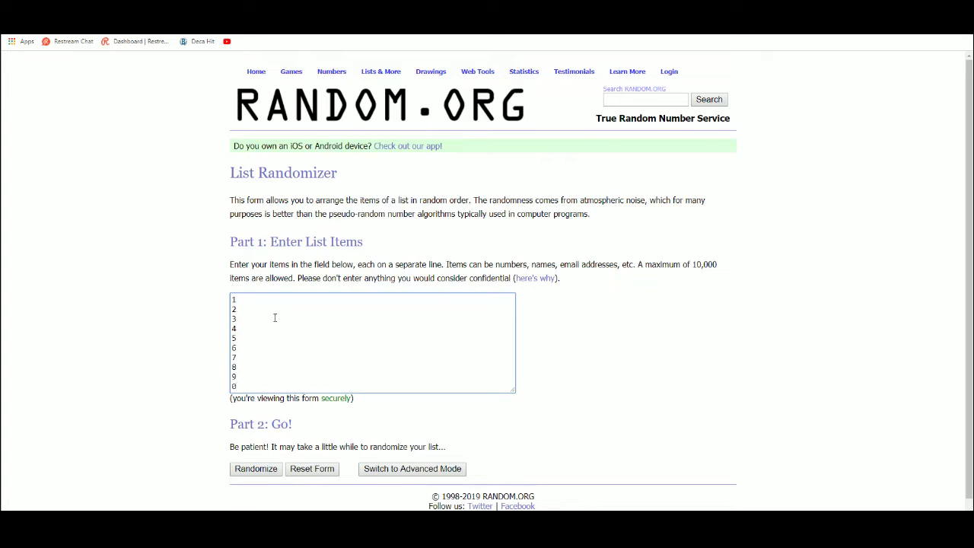
pyautogui.click(256, 468)
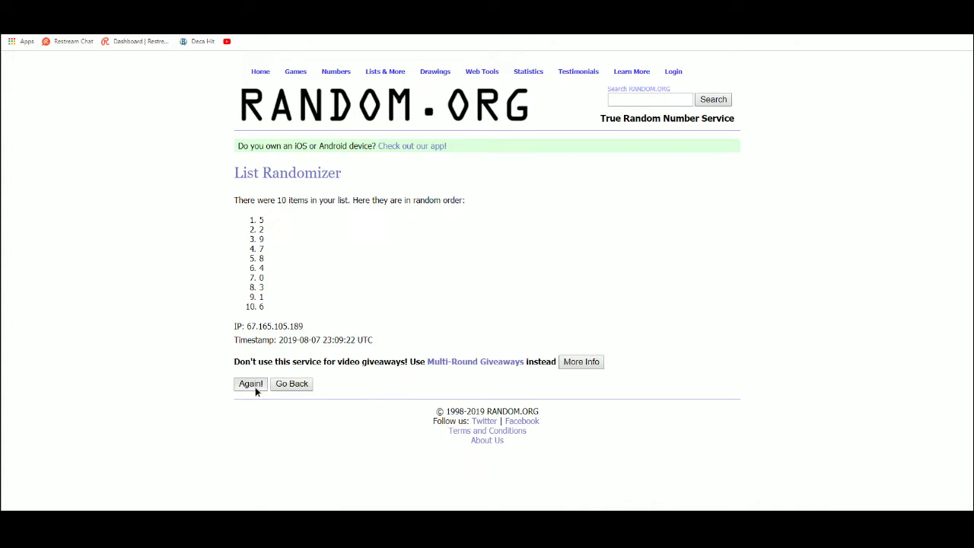
pyautogui.click(246, 385)
pyautogui.click(242, 408)
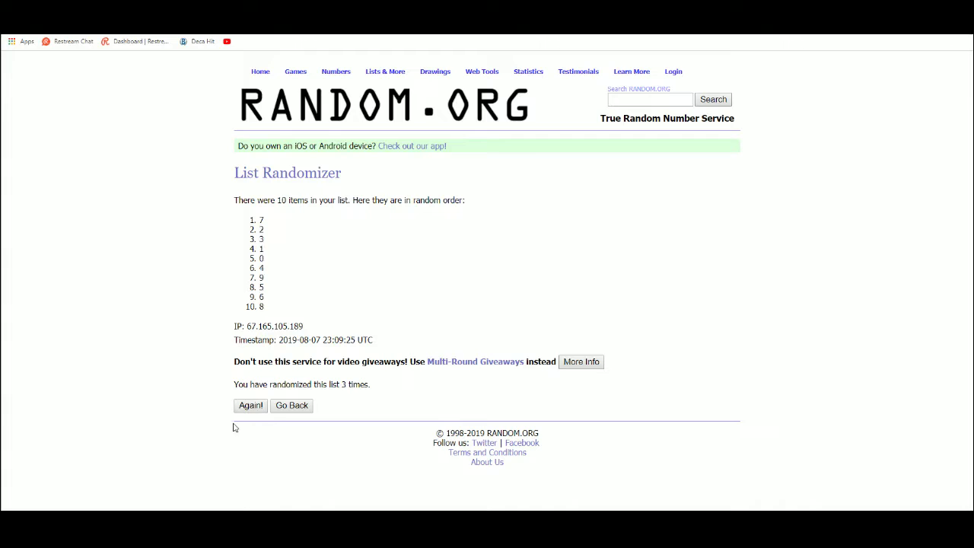
pyautogui.click(242, 410)
# - Copy the ten shuffled digits and switch back to the Excel sheet
pyautogui.moveTo(259, 220); pyautogui.dragTo(267, 307)
pyautogui.rightClick(261, 294)
pyautogui.click(275, 298)
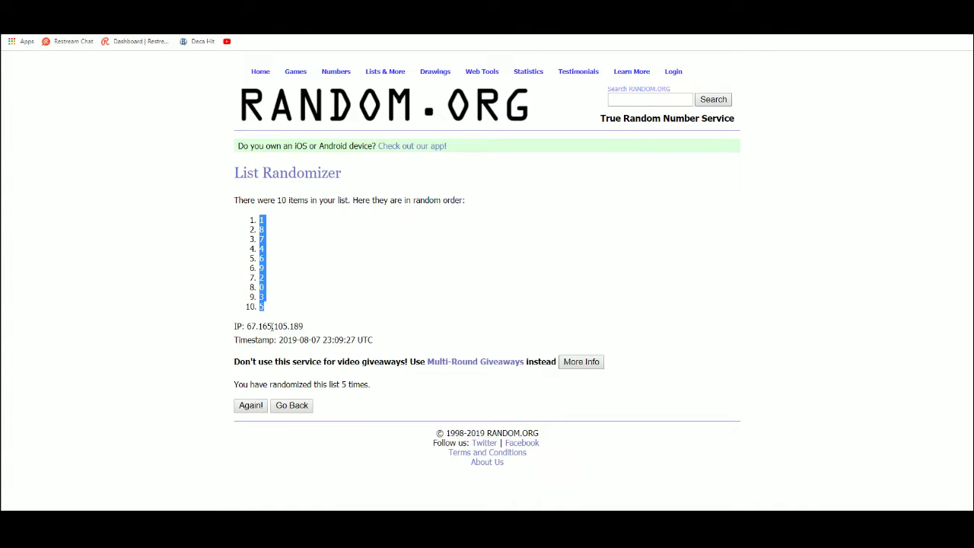
pyautogui.hotkey('alt', 'Tab')
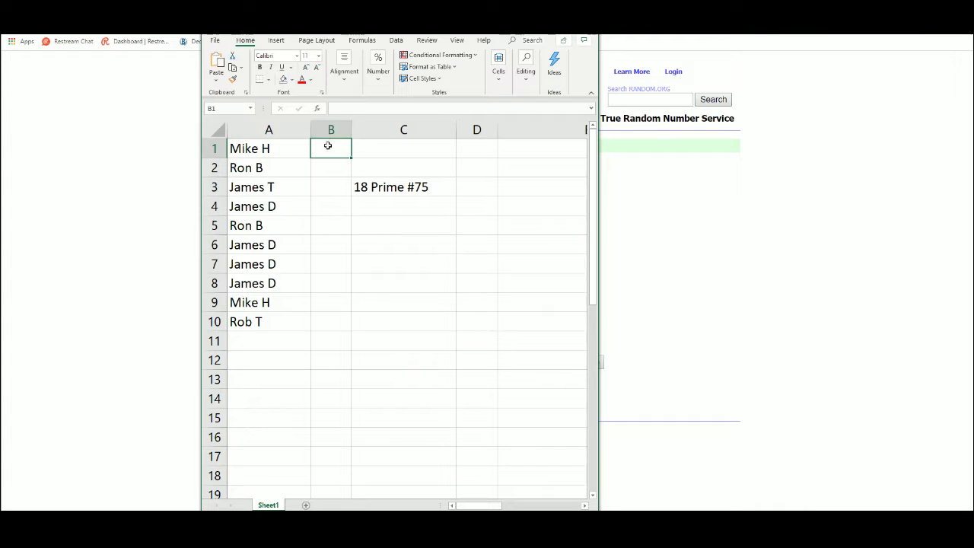
# - Paste Special the digits 1, 8, 7, 4, 6, 9, 2, 0, 3, 5 into B1:B10 as plain text
pyautogui.rightClick(328, 146)
pyautogui.click(346, 215)
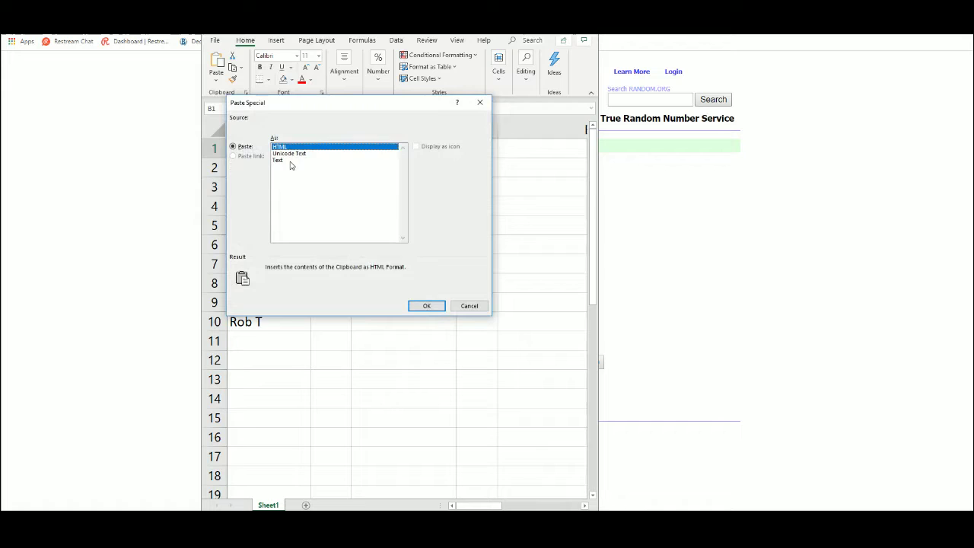
pyautogui.click(289, 160)
pyautogui.click(427, 305)
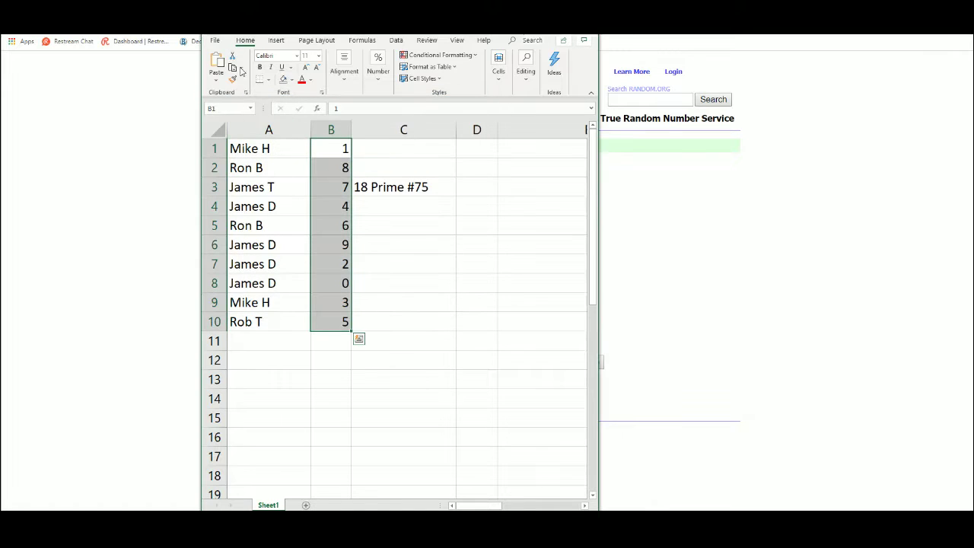
# - Check the sheet in File > Print preview, then exit
pyautogui.click(216, 41)
pyautogui.click(229, 193)
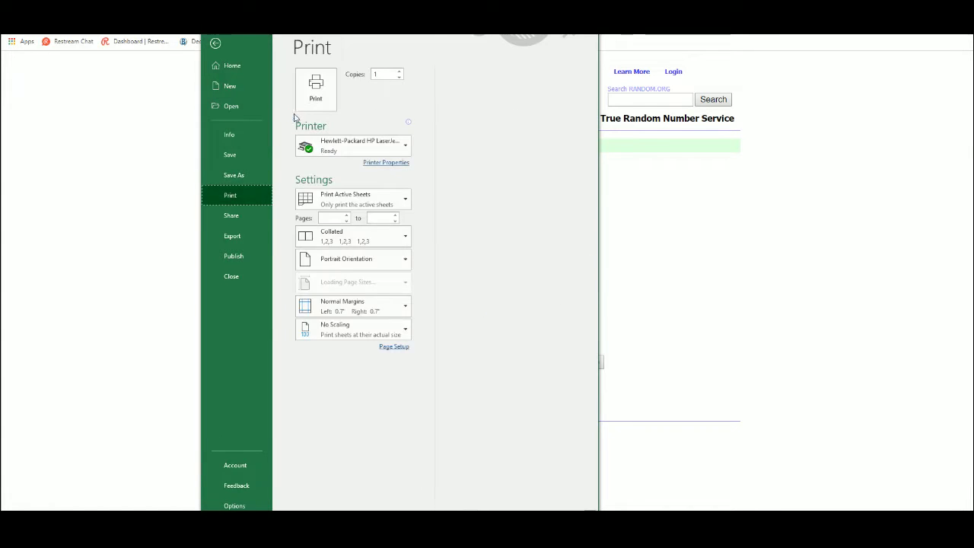
pyautogui.press('Escape')
# - Step through cells C1 to C10 beside the name–digit pairs
pyautogui.click(366, 148)
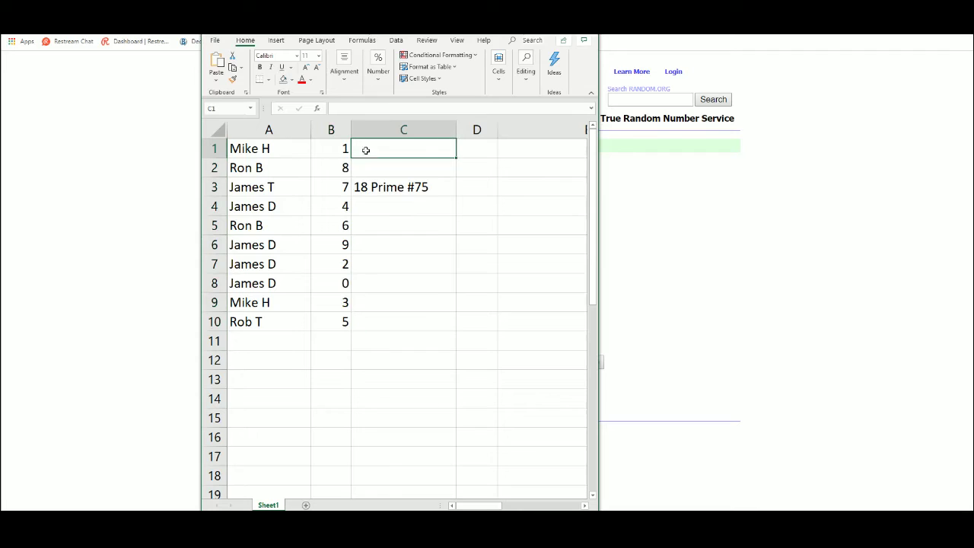
pyautogui.click(366, 165)
pyautogui.click(363, 187)
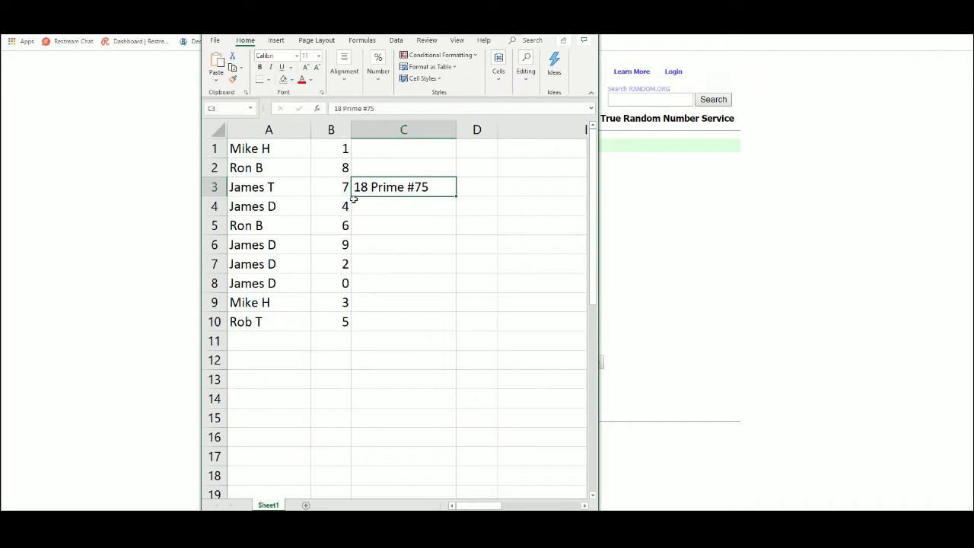
pyautogui.click(354, 203)
pyautogui.click(355, 220)
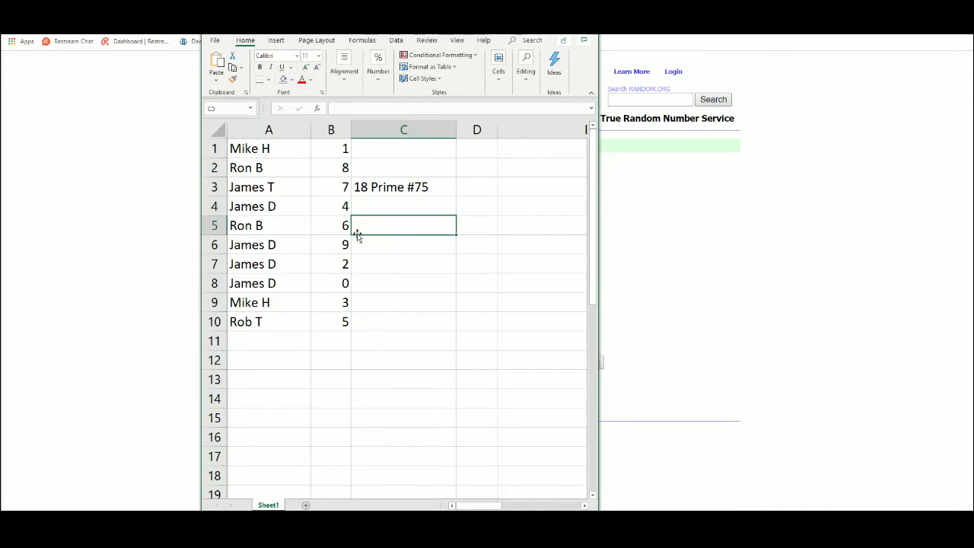
pyautogui.click(358, 251)
pyautogui.click(359, 271)
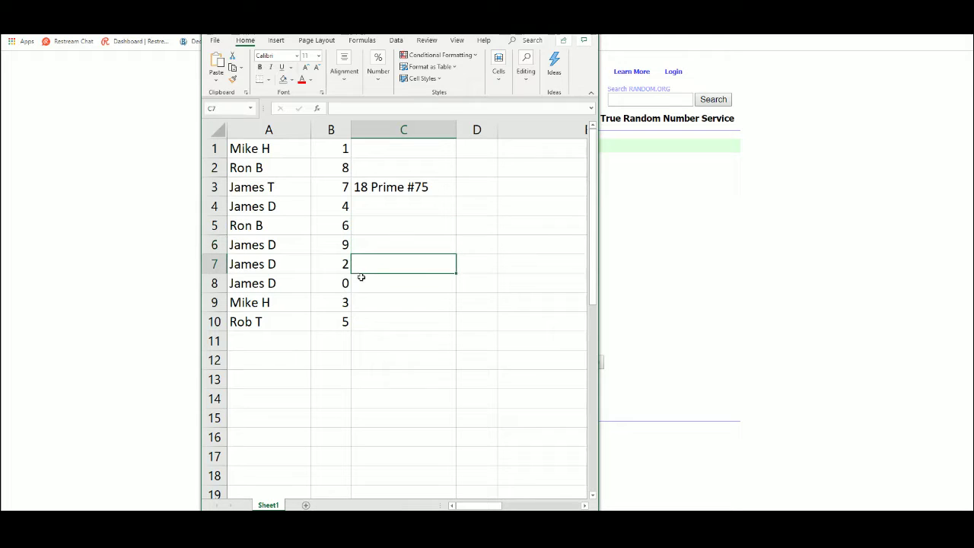
pyautogui.click(360, 283)
pyautogui.click(360, 306)
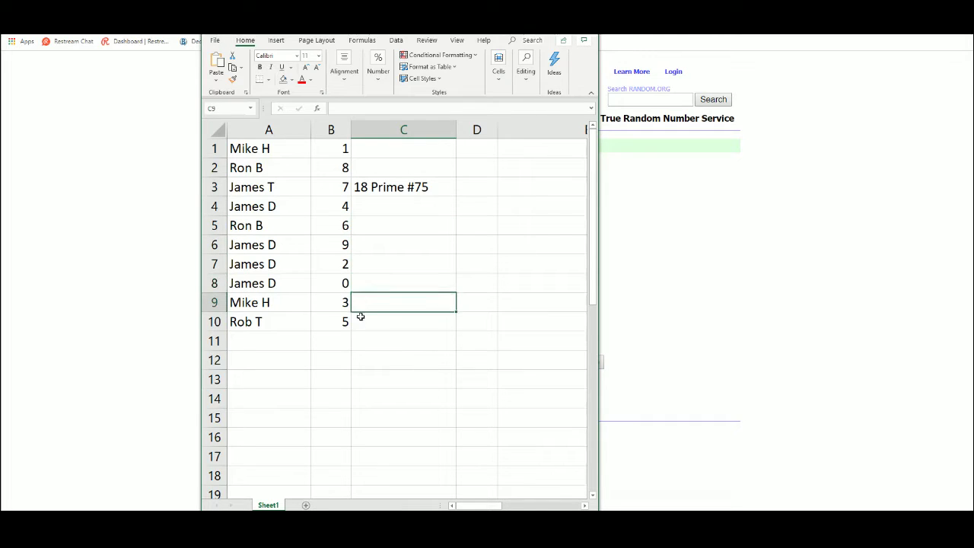
pyautogui.click(362, 321)
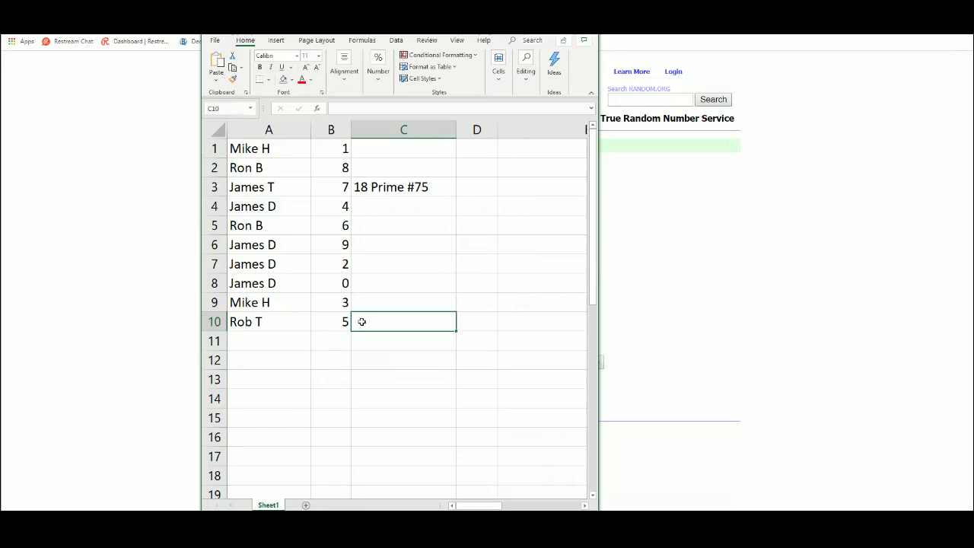